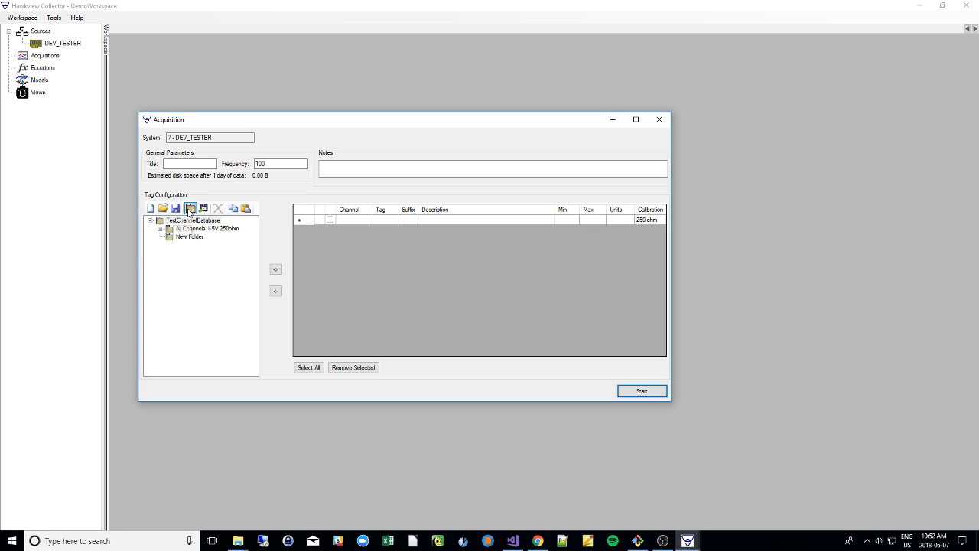
Expand the All Channels 1-5V 250ohm folder in the tag tree to list its channels
{"action": "left_click", "coordinate": [193, 236]}
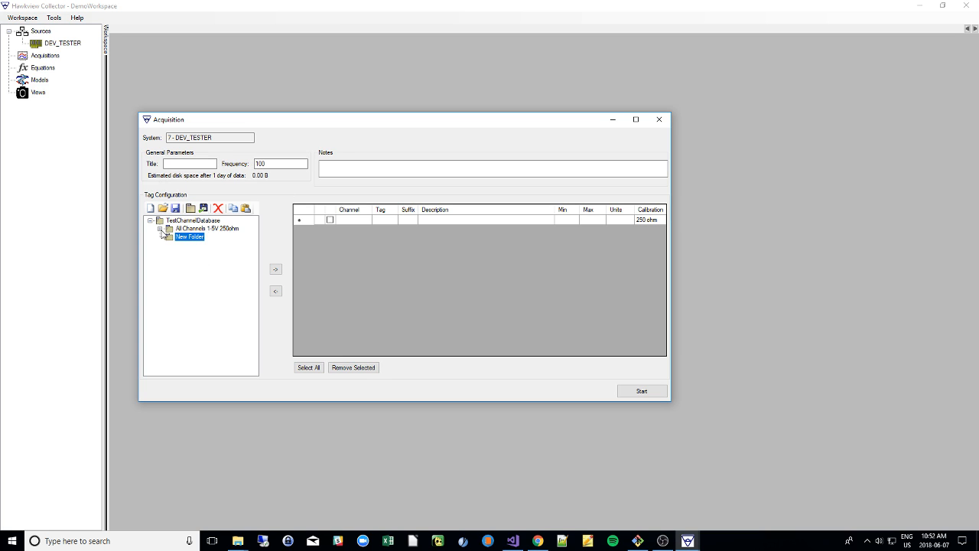
{"action": "left_click", "coordinate": [161, 229]}
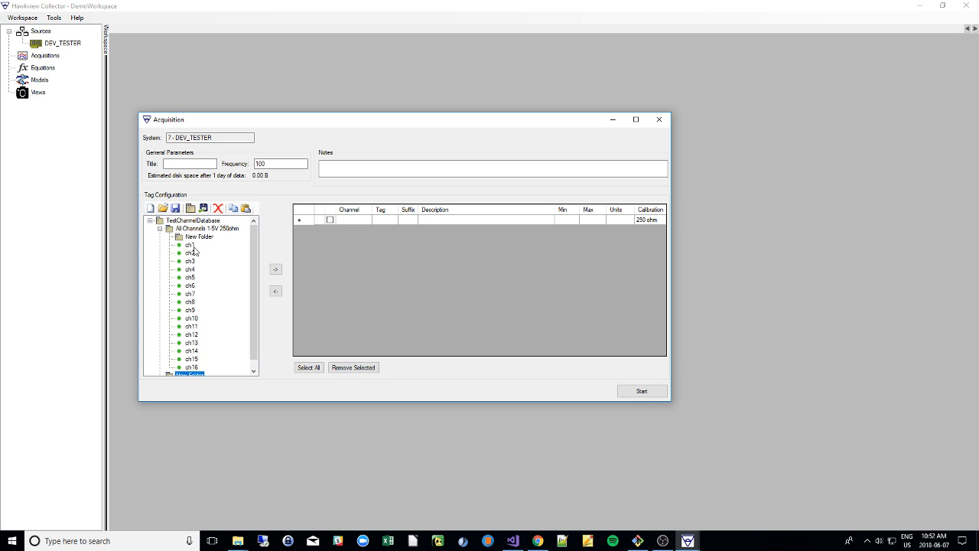
{"action": "left_click", "coordinate": [159, 230]}
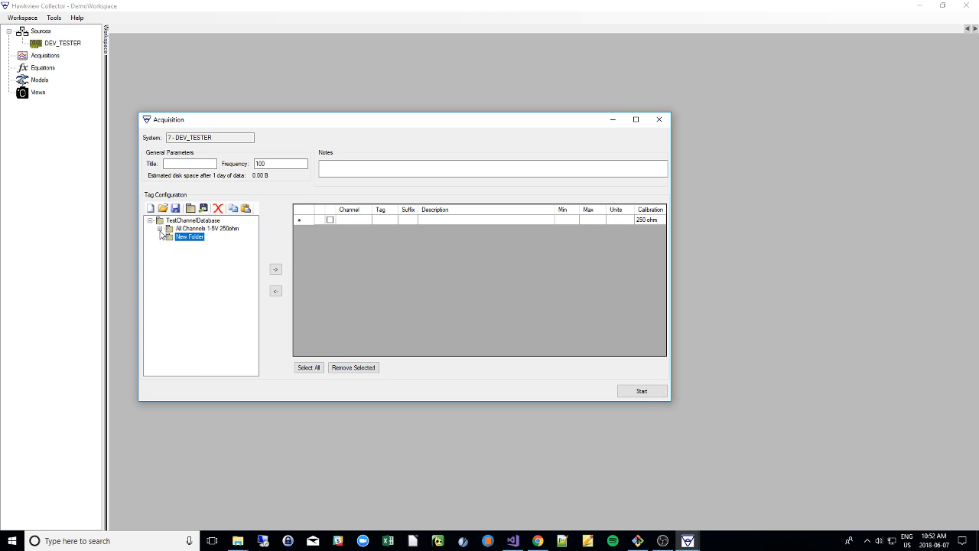
{"action": "left_click", "coordinate": [160, 230]}
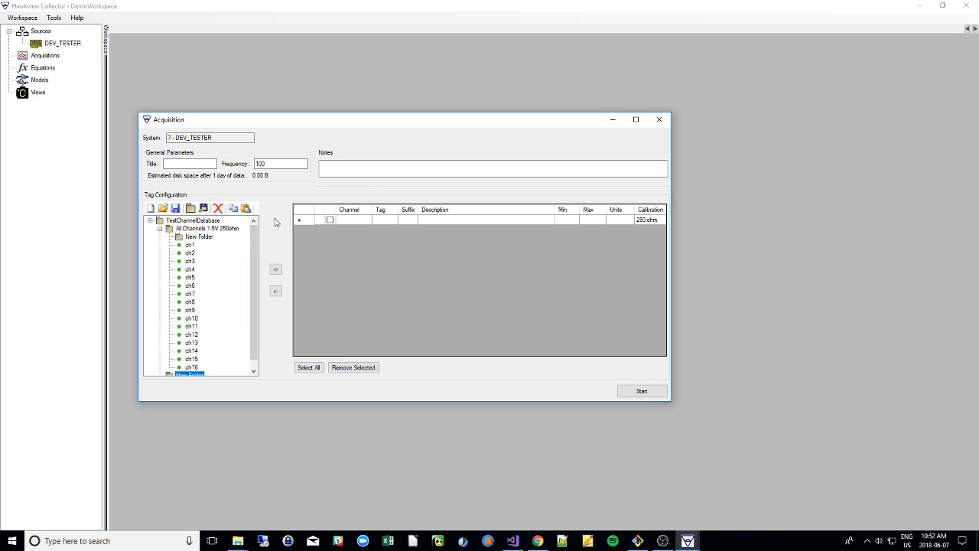
Title the acquisition Test Acquisition, keep the frequency at 100, and enter the note "Test notes for this acquisition"
{"action": "left_click", "coordinate": [199, 166]}
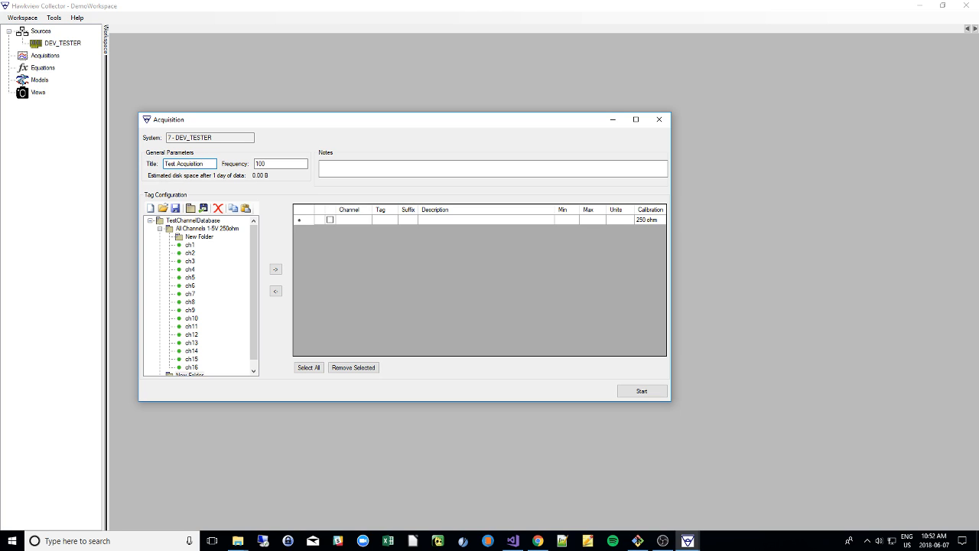
{"action": "left_click", "coordinate": [276, 163]}
{"action": "double_click", "coordinate": [260, 163]}
{"action": "left_click", "coordinate": [340, 162]}
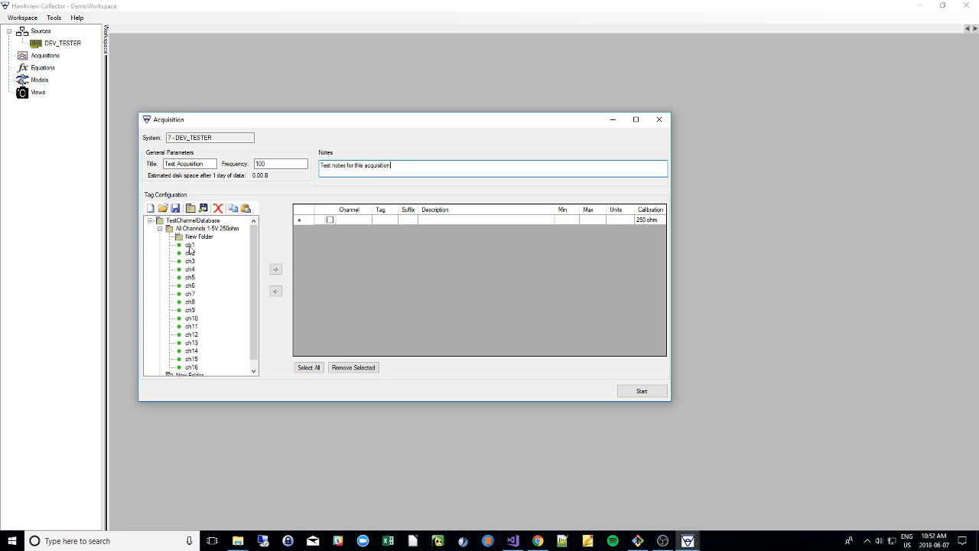
Add channels ch1, ch4 and ch8 from the tag tree to the acquisition table
{"action": "left_click_drag", "start_coordinate": [189, 248], "coordinate": [337, 243]}
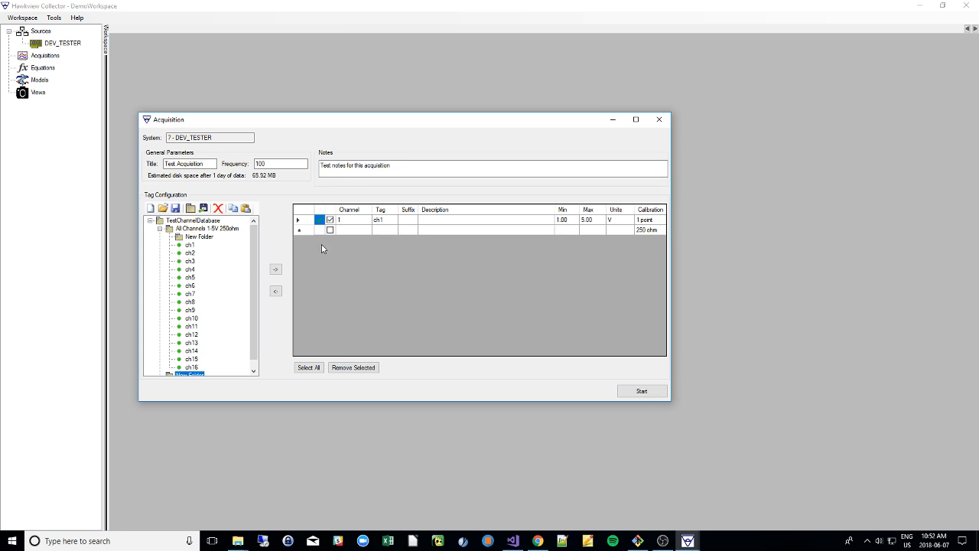
{"action": "left_click", "coordinate": [190, 269]}
{"action": "left_click", "coordinate": [275, 269]}
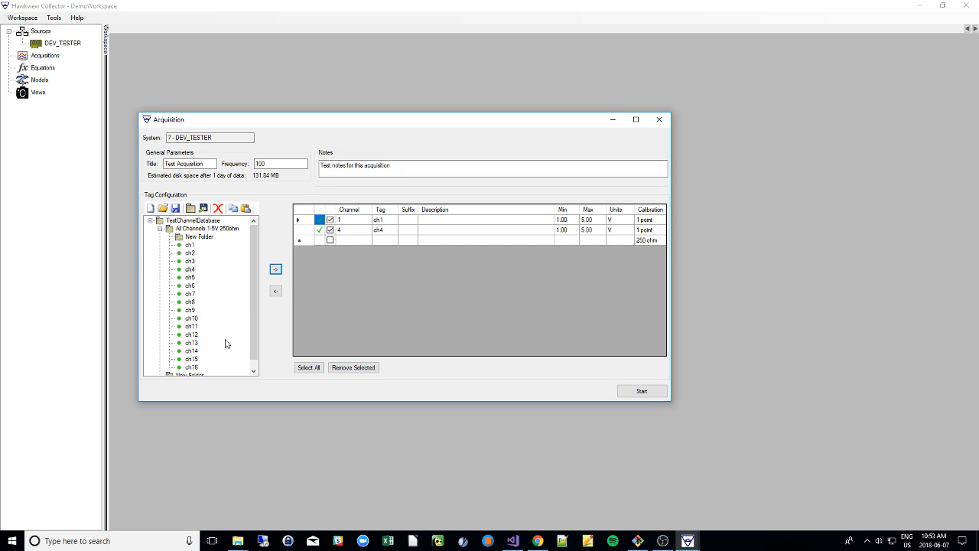
{"action": "left_click", "coordinate": [197, 304]}
{"action": "left_click", "coordinate": [276, 269]}
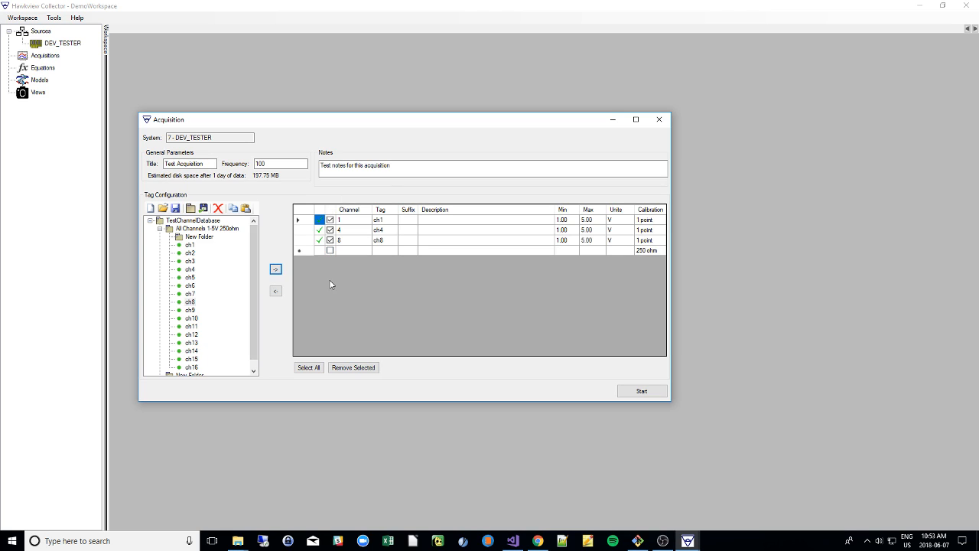
Add a manual row for channel 11 with tag Chan 11, suffix SP, description "This is a test channel", range 1 to 5 V and 250 ohm calibration
{"action": "left_click", "coordinate": [330, 253]}
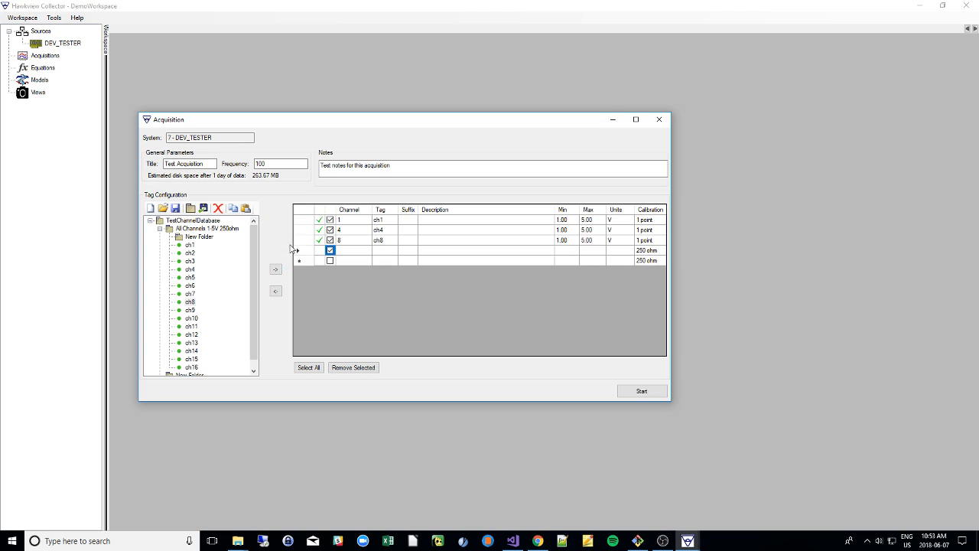
{"action": "left_click", "coordinate": [361, 252]}
{"action": "type", "text": "11"}
{"action": "type", "text": "Chan"}
{"action": "key", "text": "Tab"}
{"action": "type", "text": "Thi"}
{"action": "left_click", "coordinate": [659, 252]}
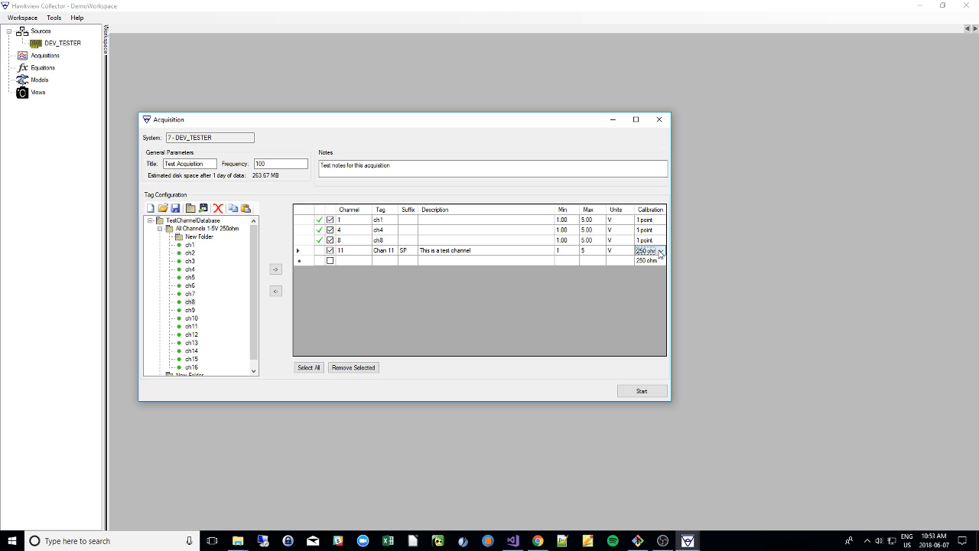
{"action": "left_click", "coordinate": [662, 253]}
{"action": "left_click", "coordinate": [662, 251]}
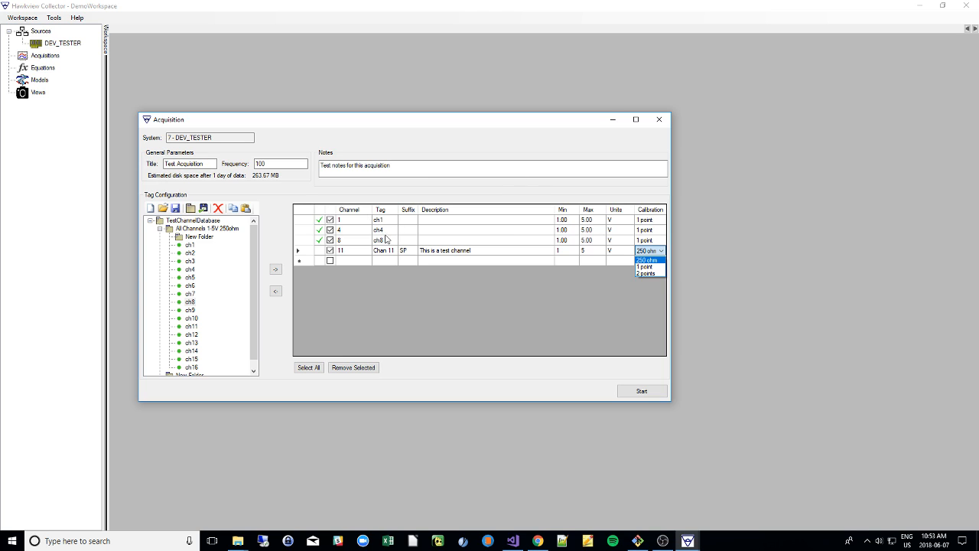
{"action": "left_click", "coordinate": [629, 254]}
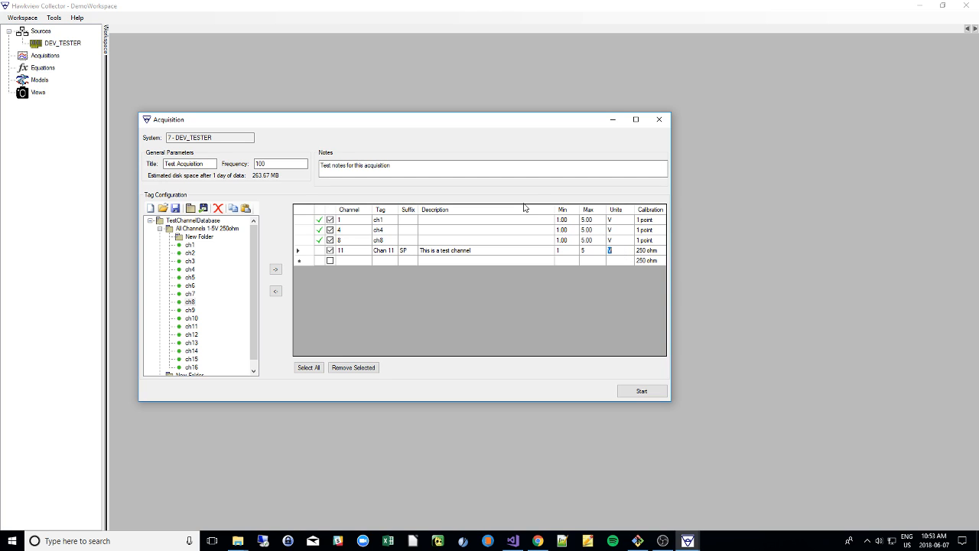
Try an acquisition frequency of 10, and set it back to 100
{"action": "left_click", "coordinate": [274, 165]}
{"action": "key", "text": "BackSpace"}
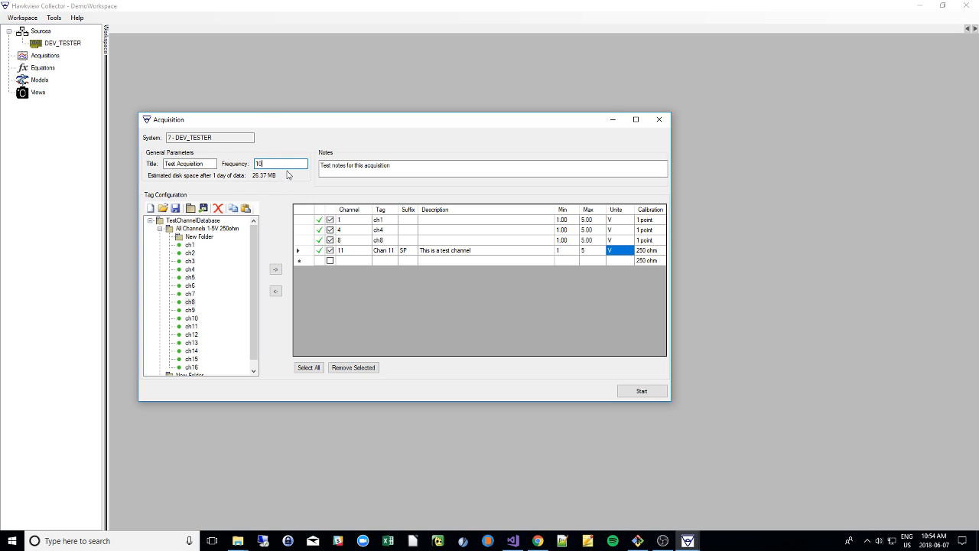
{"action": "type", "text": "00"}
{"action": "key", "text": "BackSpace"}
Toggle channel 11's selection off and on, and remove all selected channel rows from the acquisition table
{"action": "left_click", "coordinate": [329, 250]}
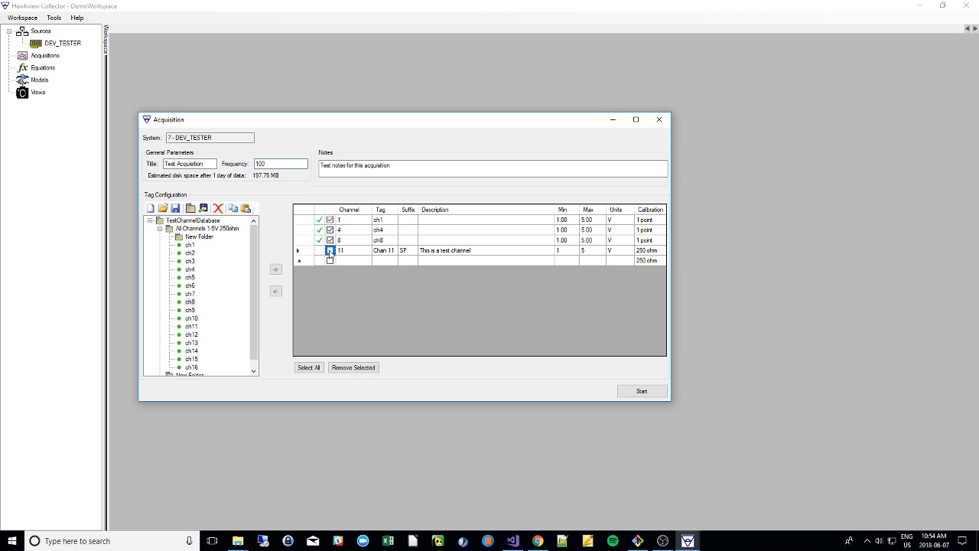
{"action": "key", "text": "Up"}
{"action": "left_click", "coordinate": [329, 250]}
{"action": "left_click", "coordinate": [353, 367]}
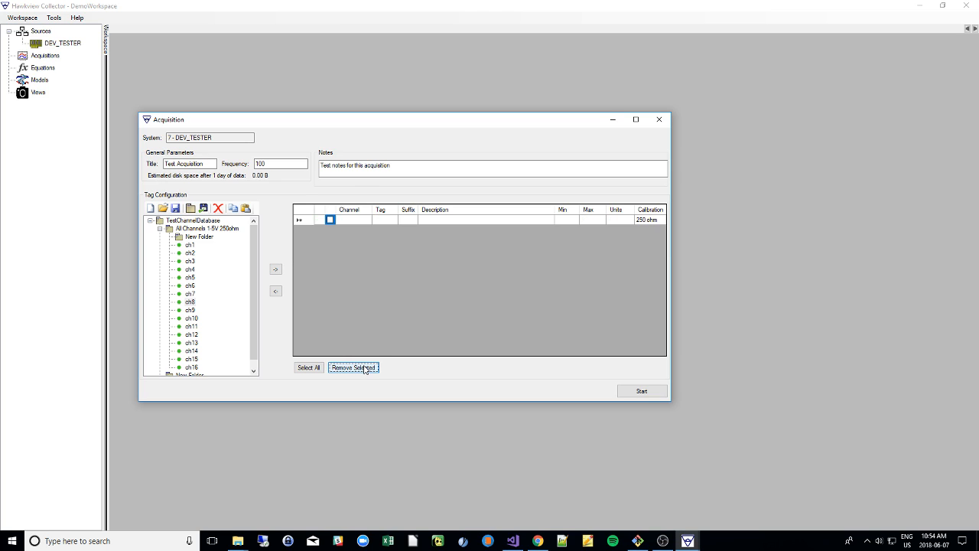
Add channels ch1, ch3 and ch6 from the tag tree to the acquisition table
{"action": "double_click", "coordinate": [190, 245]}
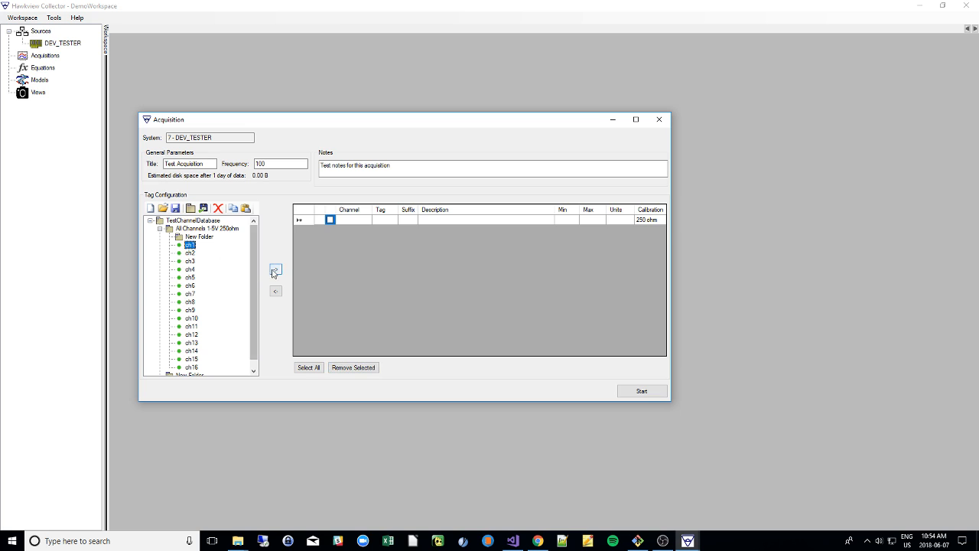
{"action": "left_click", "coordinate": [191, 261]}
{"action": "left_click", "coordinate": [275, 269]}
{"action": "left_click", "coordinate": [191, 285]}
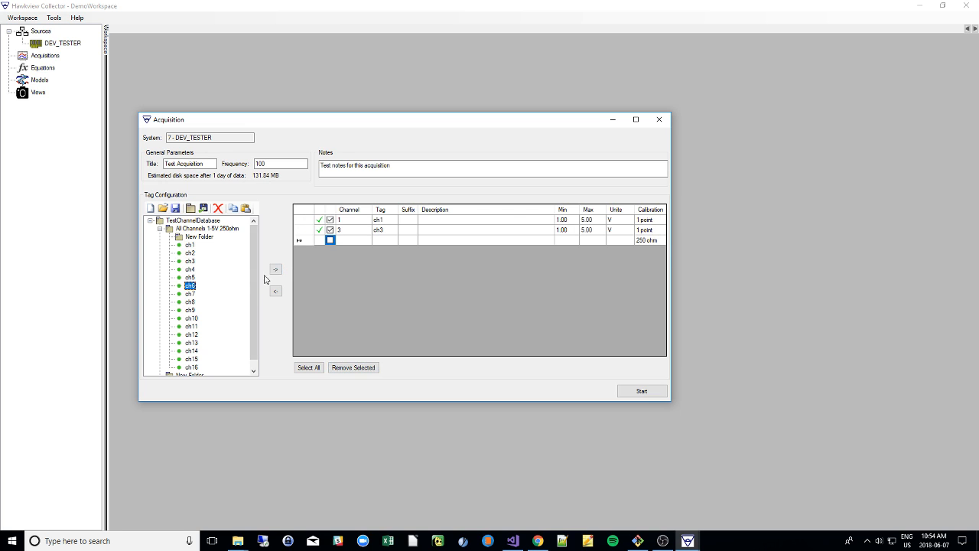
{"action": "left_click", "coordinate": [275, 269]}
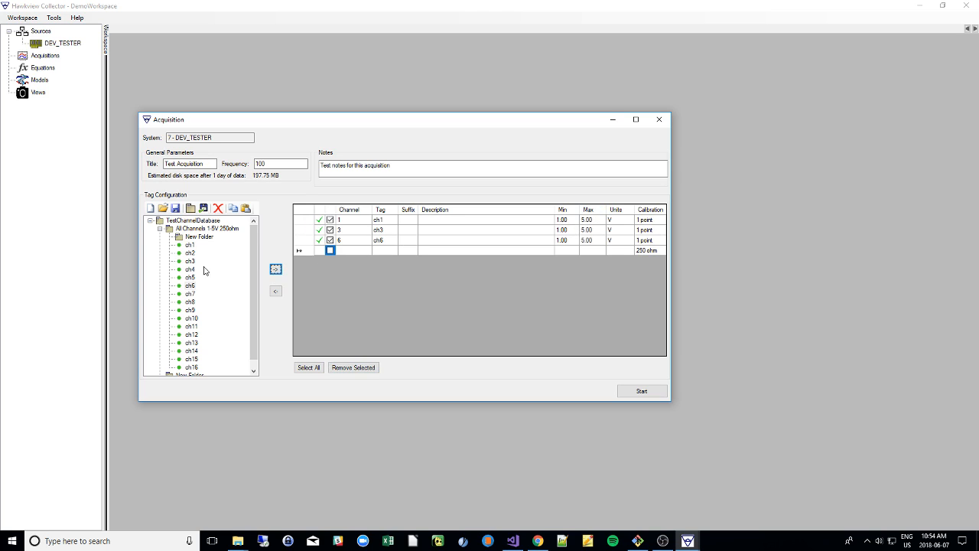
Start the acquisition and separate the live trends onto individual Y axes
{"action": "left_click", "coordinate": [642, 391]}
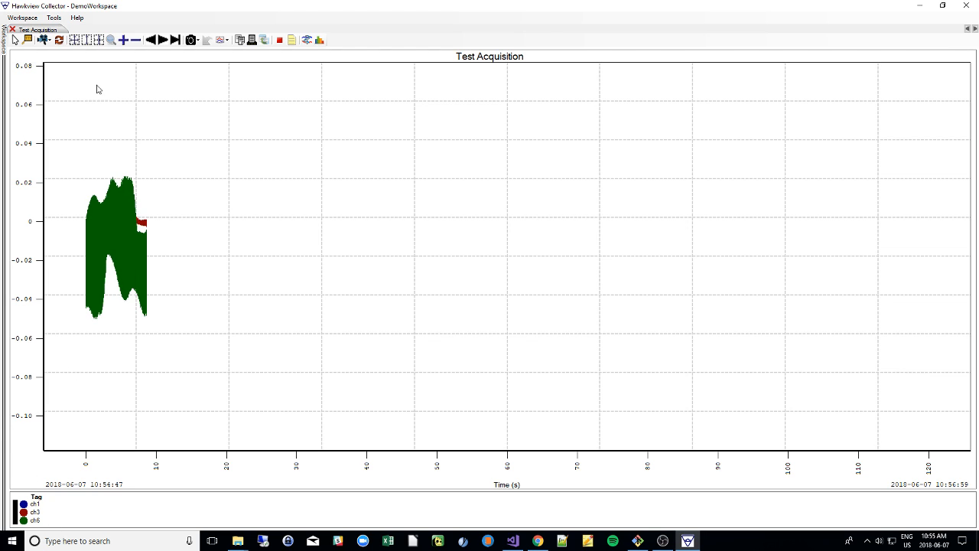
{"action": "left_click", "coordinate": [98, 42]}
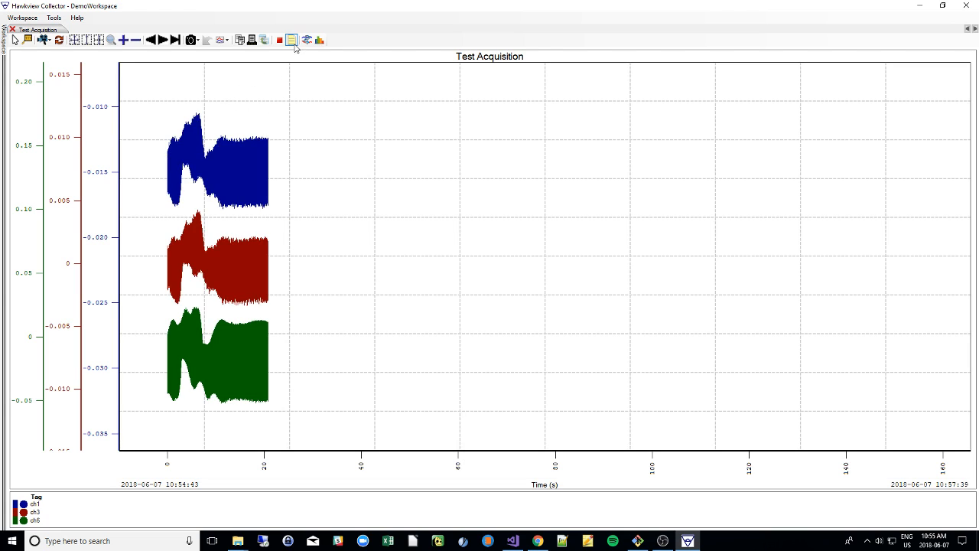
Examine the running acquisition's properties, including ch1's suffix, description, minimum, maximum and engineering units, and leave without saving changes
{"action": "left_click", "coordinate": [291, 40]}
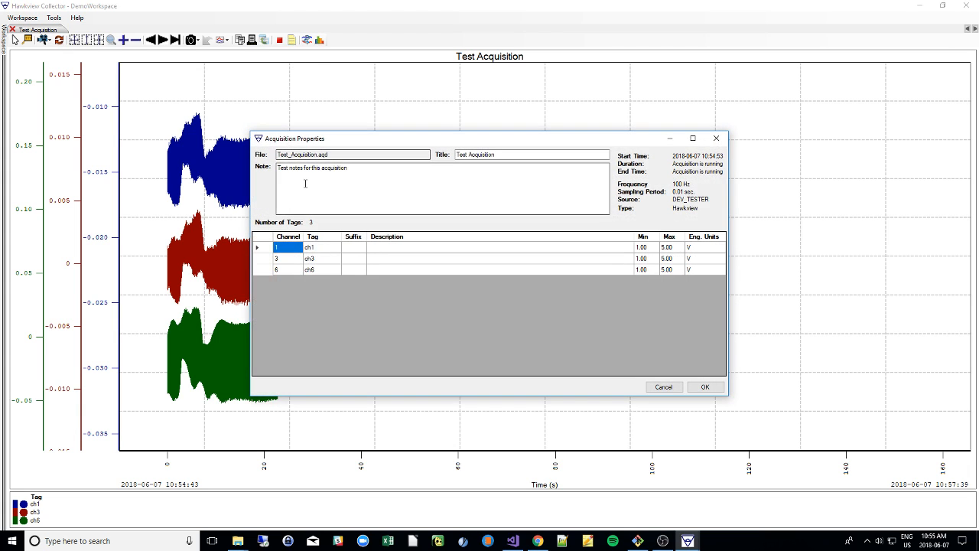
{"action": "left_click", "coordinate": [358, 249]}
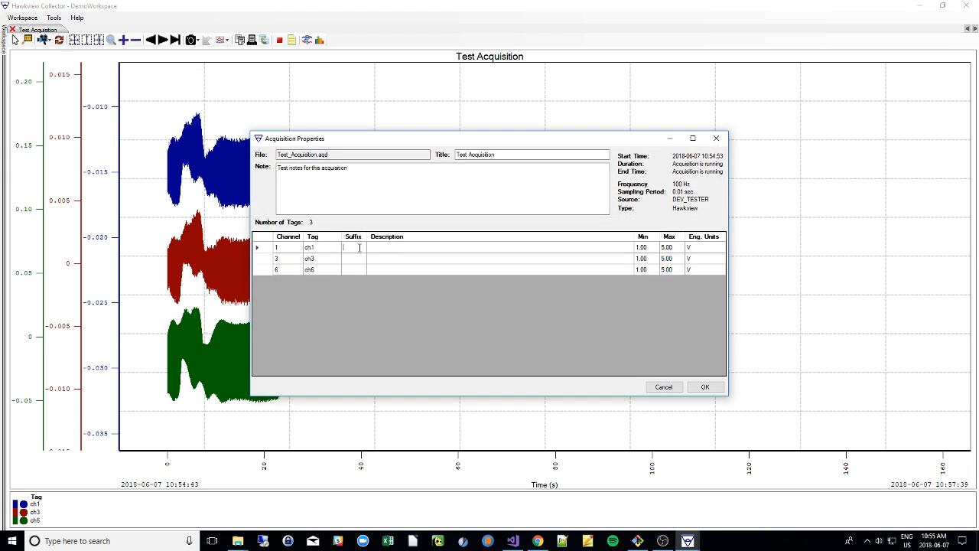
{"action": "left_click", "coordinate": [374, 248]}
{"action": "left_click", "coordinate": [648, 251]}
{"action": "left_click", "coordinate": [663, 250]}
{"action": "left_click", "coordinate": [691, 250]}
{"action": "left_click", "coordinate": [664, 249]}
{"action": "left_click", "coordinate": [642, 247]}
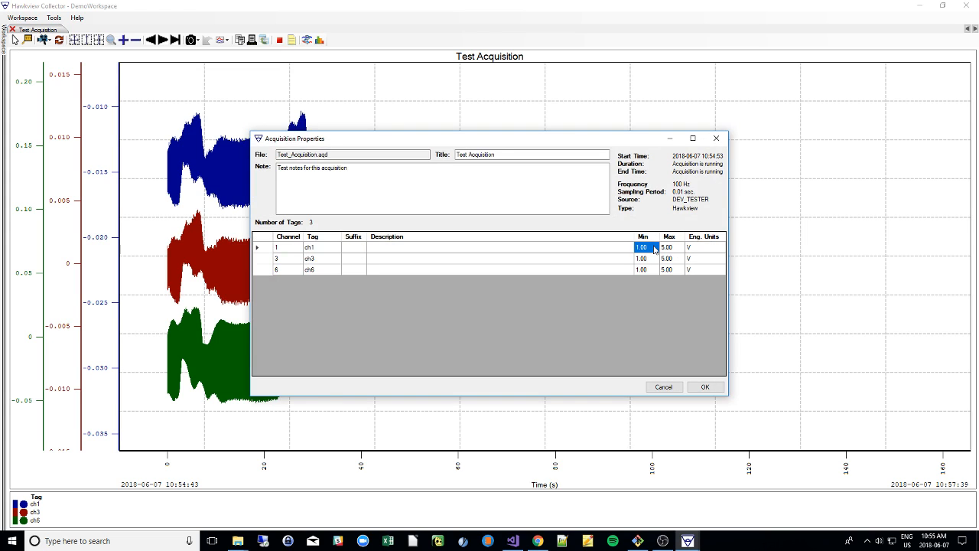
{"action": "left_click", "coordinate": [665, 248]}
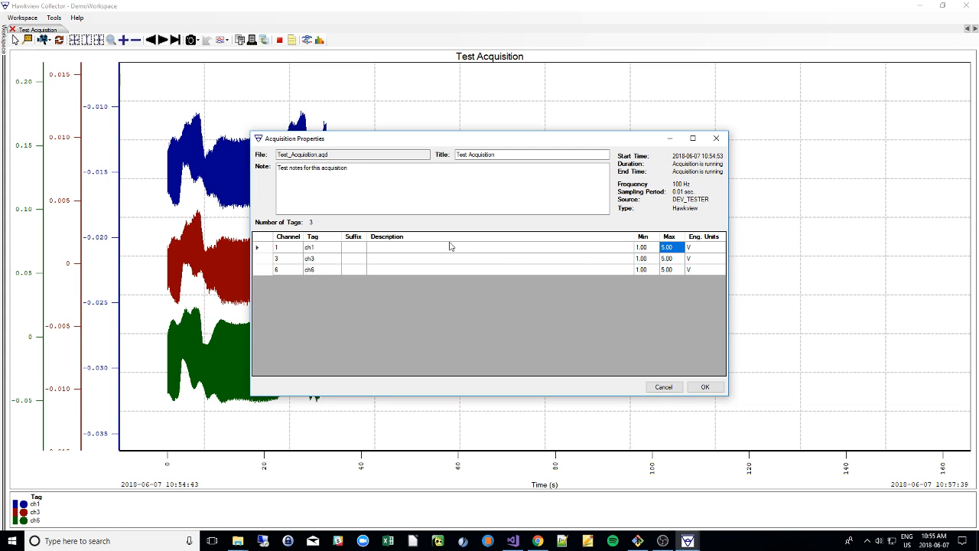
{"action": "left_click", "coordinate": [690, 250]}
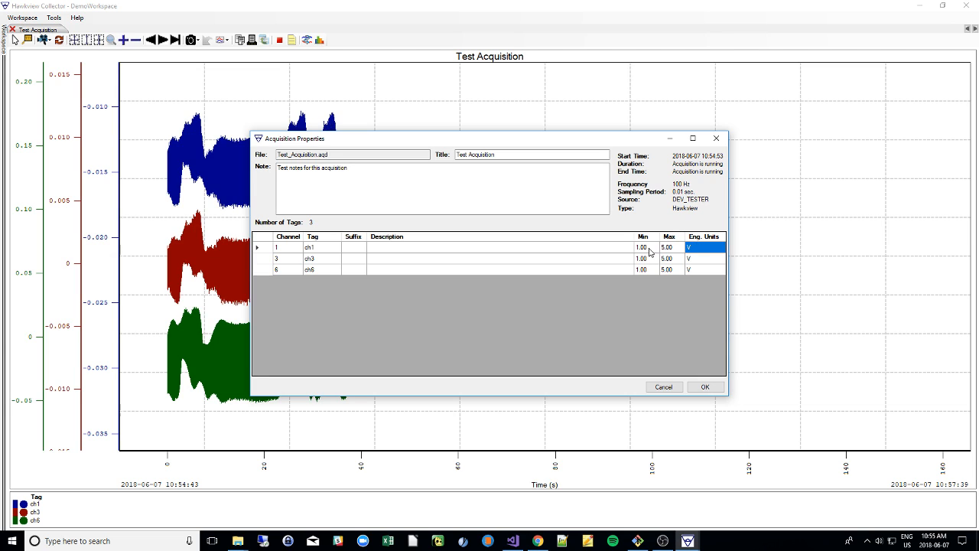
{"action": "left_click", "coordinate": [651, 250]}
{"action": "left_click", "coordinate": [670, 249]}
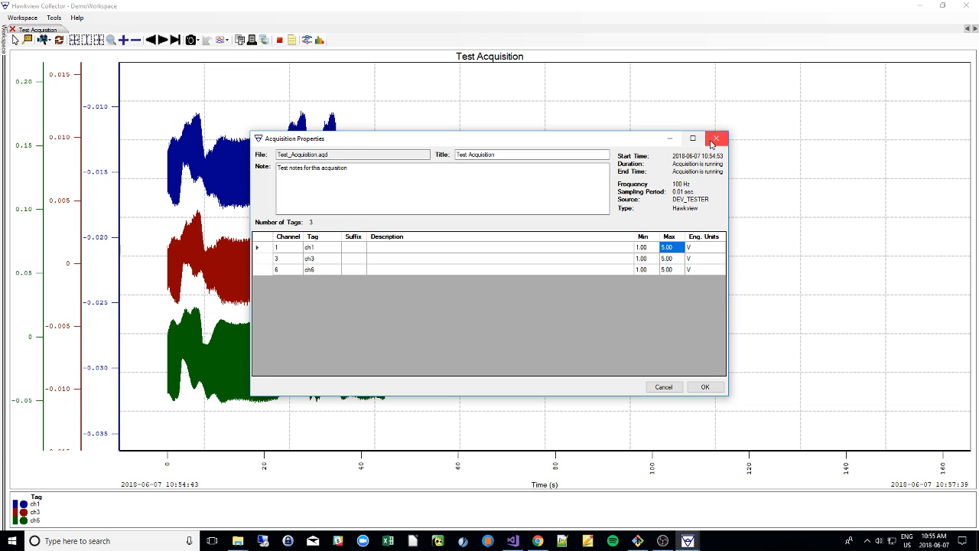
{"action": "left_click", "coordinate": [664, 387]}
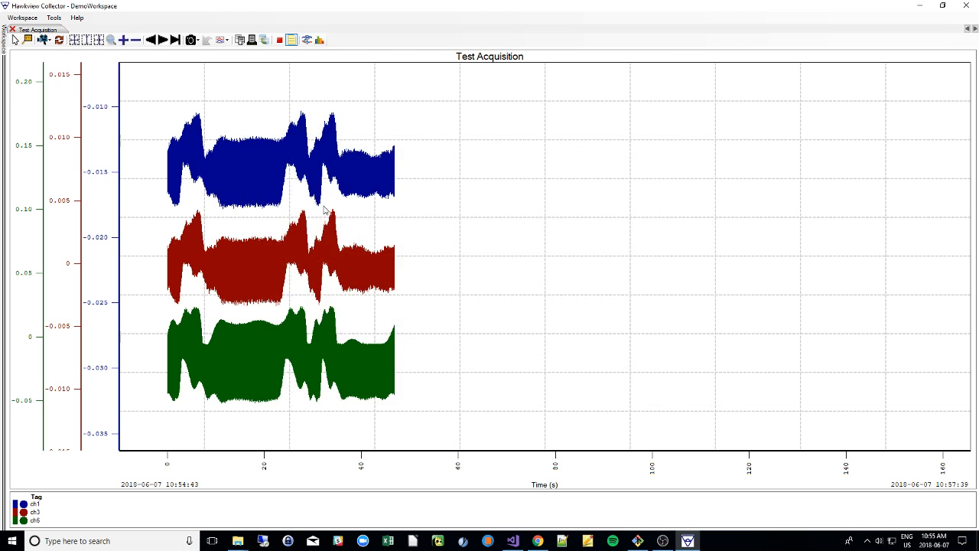
Examine the ch3 trend's calibration settings and available methods, and cancel without applying changes
{"action": "right_click", "coordinate": [255, 181]}
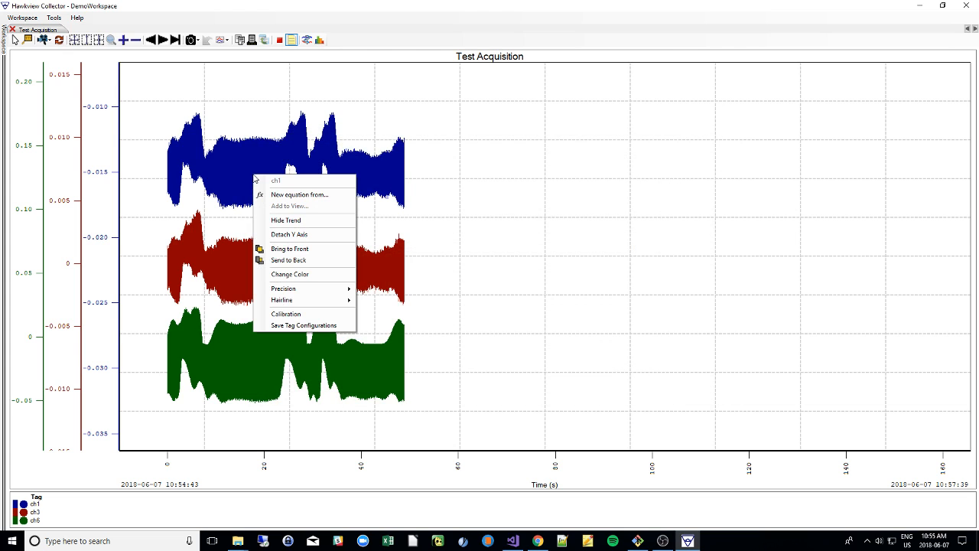
{"action": "right_click", "coordinate": [33, 519]}
{"action": "right_click", "coordinate": [36, 520]}
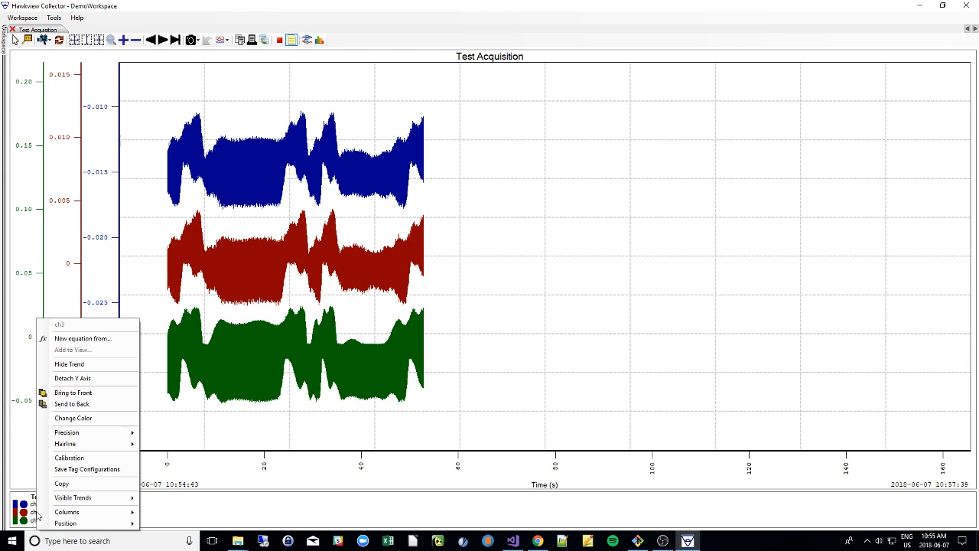
{"action": "left_click", "coordinate": [92, 459]}
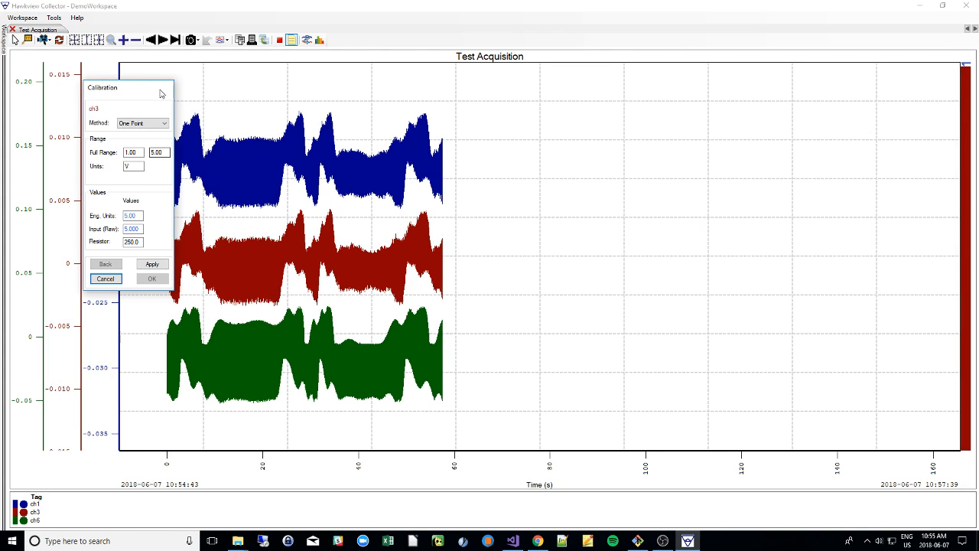
{"action": "left_click", "coordinate": [157, 123]}
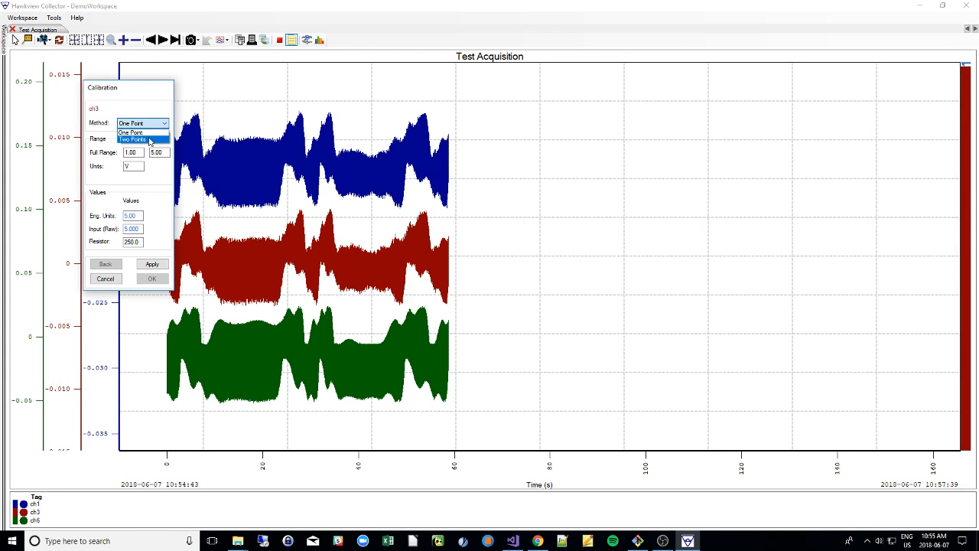
{"action": "left_click", "coordinate": [156, 123]}
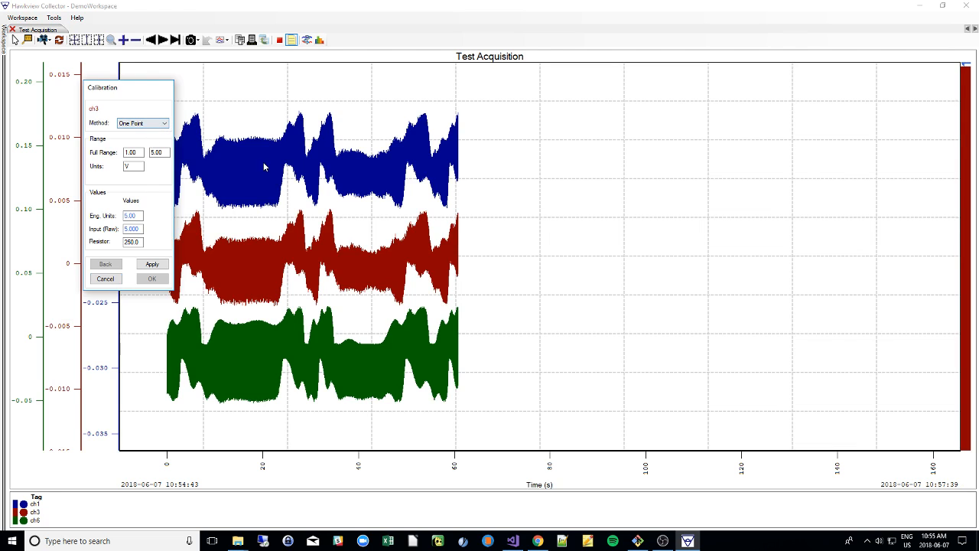
{"action": "left_click_drag", "start_coordinate": [142, 90], "coordinate": [122, 101]}
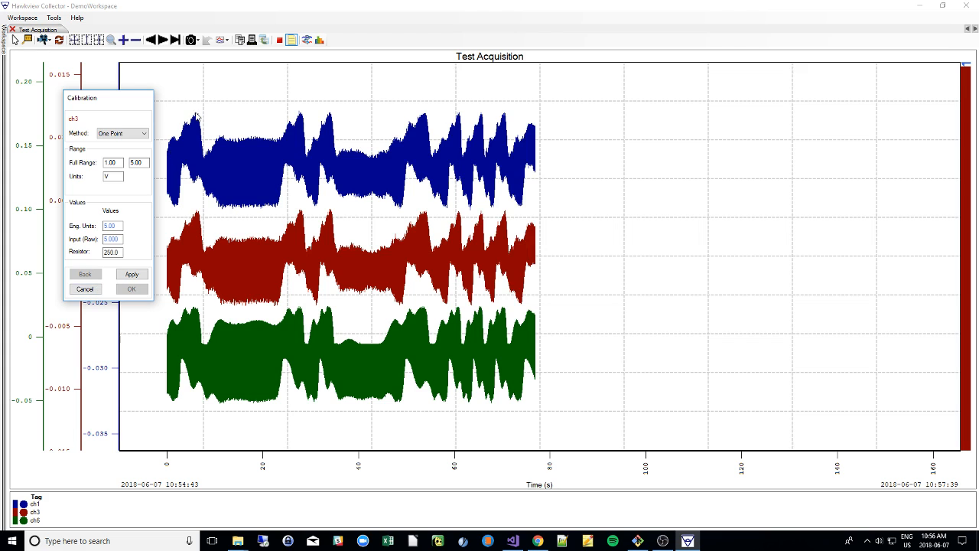
{"action": "left_click", "coordinate": [88, 290]}
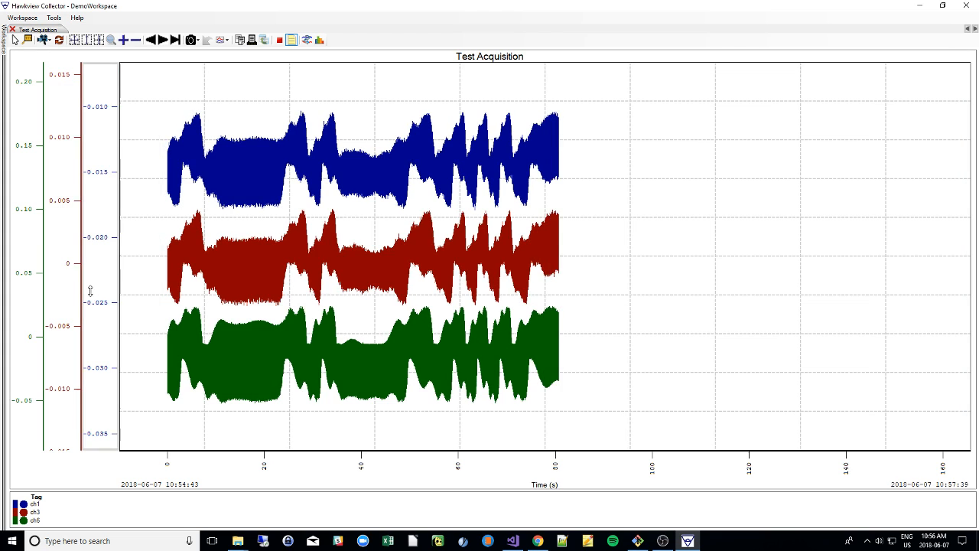